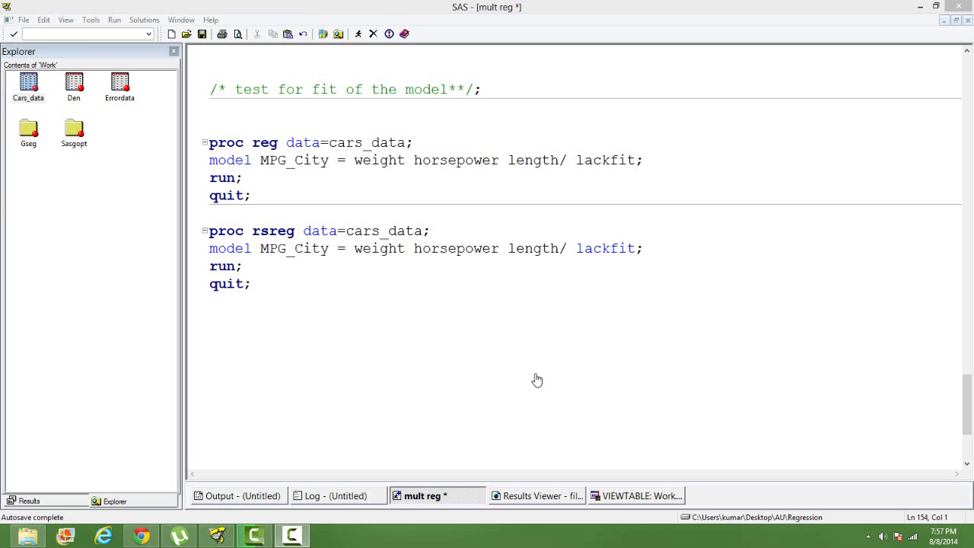
Step: Remove the lackfit option from the PROC REG model line for MPG_City
{"action": "left_click", "coordinate": [267, 196]}
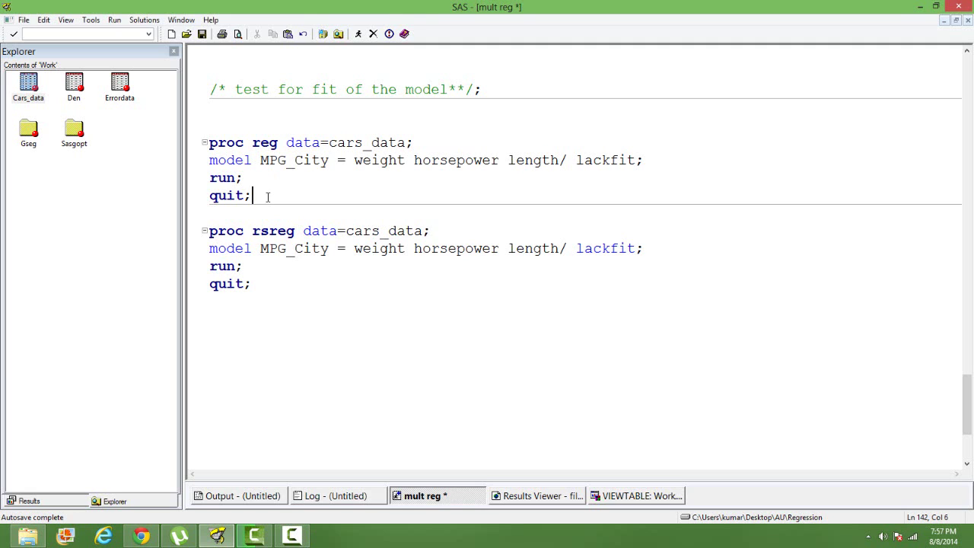
{"action": "double_click", "coordinate": [293, 164]}
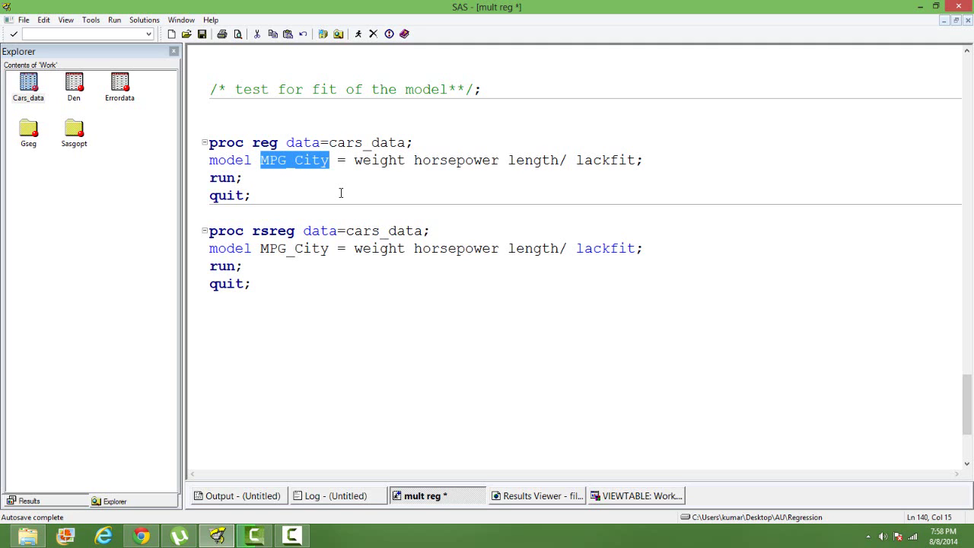
{"action": "left_click", "coordinate": [381, 207]}
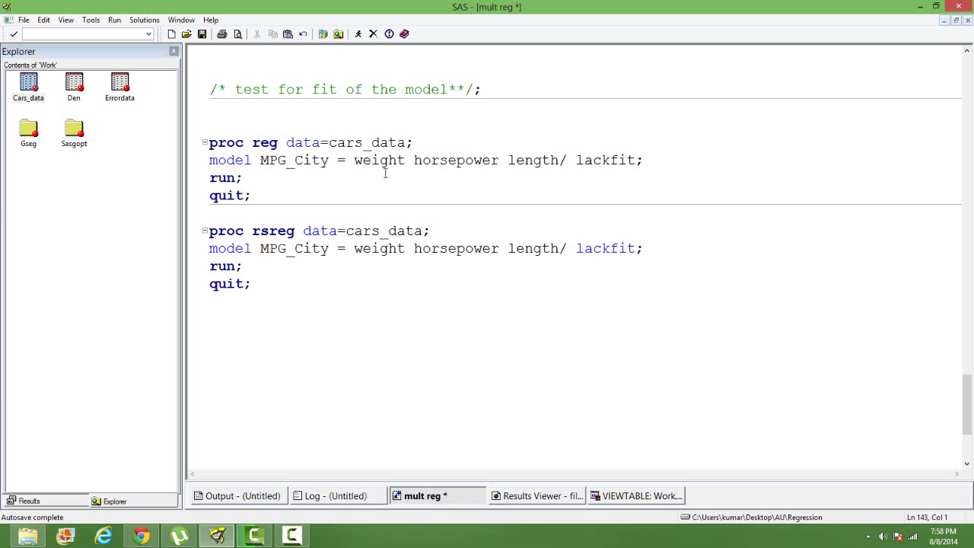
{"action": "left_click", "coordinate": [385, 174]}
{"action": "left_click", "coordinate": [454, 154]}
{"action": "left_click", "coordinate": [550, 161]}
{"action": "key", "text": "Delete"}
{"action": "key", "text": "Delete"}
{"action": "key", "text": "Delete"}
{"action": "key", "text": "Delete"}
{"action": "key", "text": "Delete"}
{"action": "key", "text": "Delete"}
{"action": "key", "text": "Delete"}
{"action": "key", "text": "Delete"}
{"action": "key", "text": "Delete"}
Step: Select the whole PROC REG block and submit it
{"action": "left_click", "coordinate": [433, 210]}
{"action": "left_click", "coordinate": [217, 125], "text": "shift"}
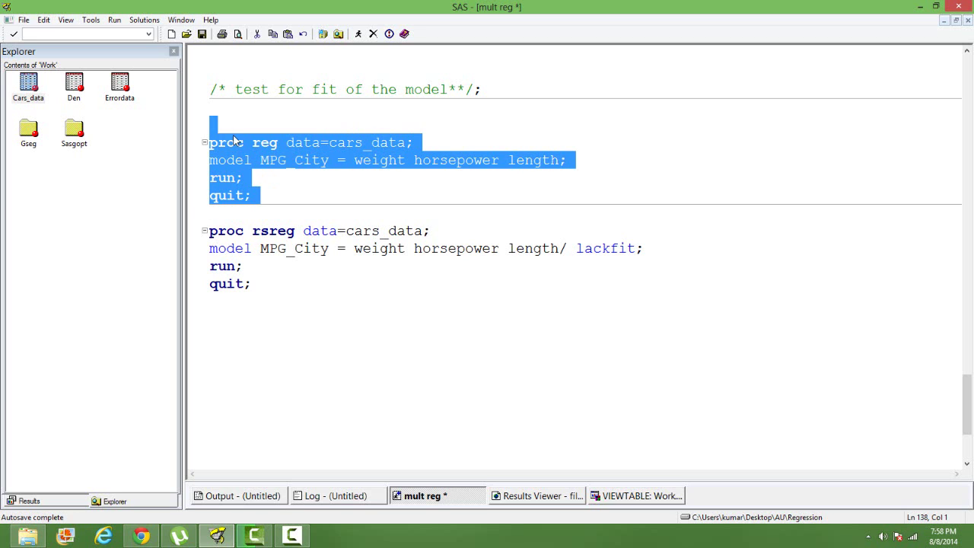
{"action": "left_click", "coordinate": [358, 35]}
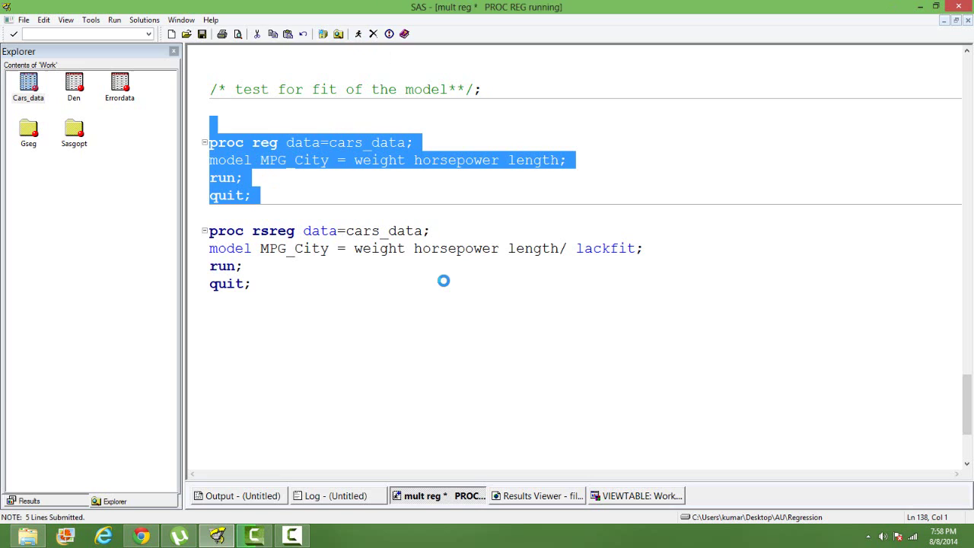
Step: Close the Cars_data VIEWTABLE window
{"action": "left_click", "coordinate": [645, 498]}
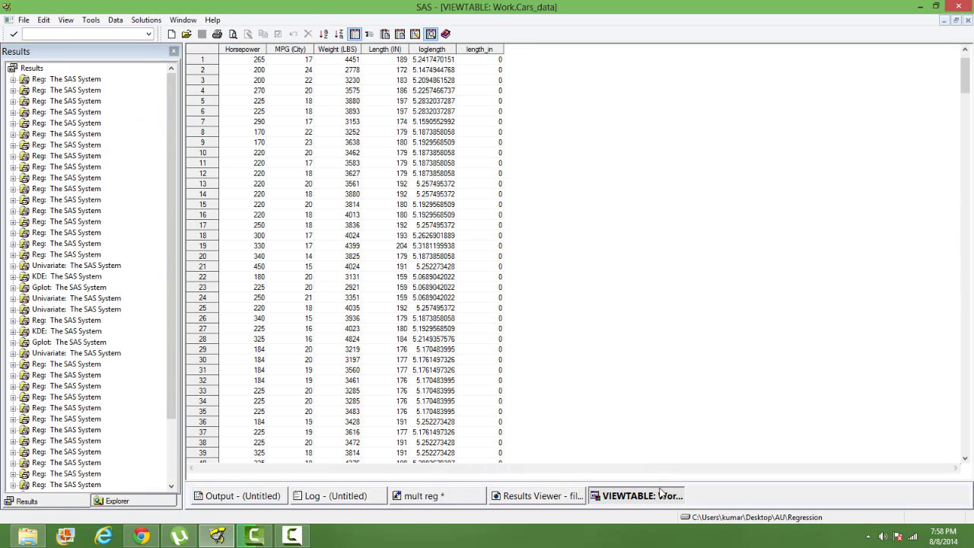
{"action": "left_click", "coordinate": [658, 495]}
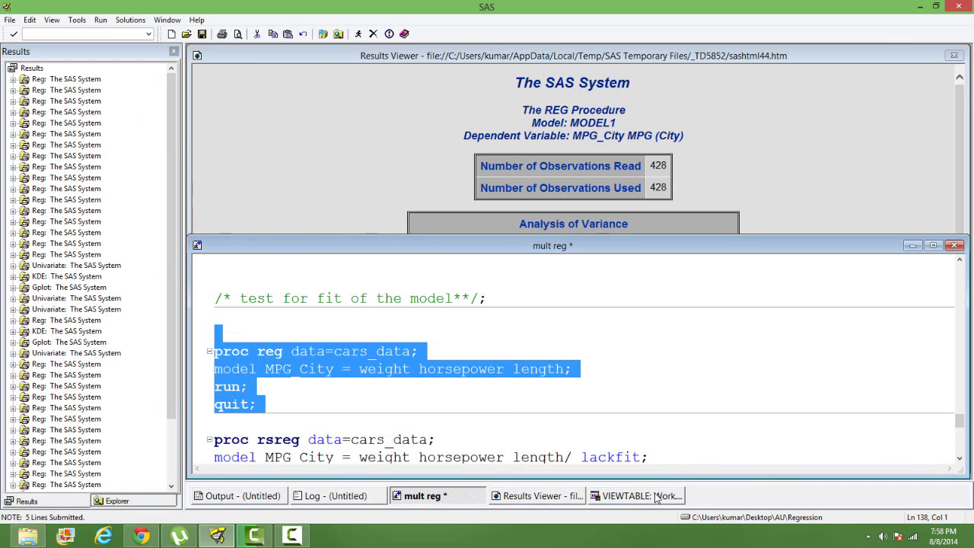
{"action": "left_click", "coordinate": [655, 496]}
{"action": "right_click", "coordinate": [656, 496]}
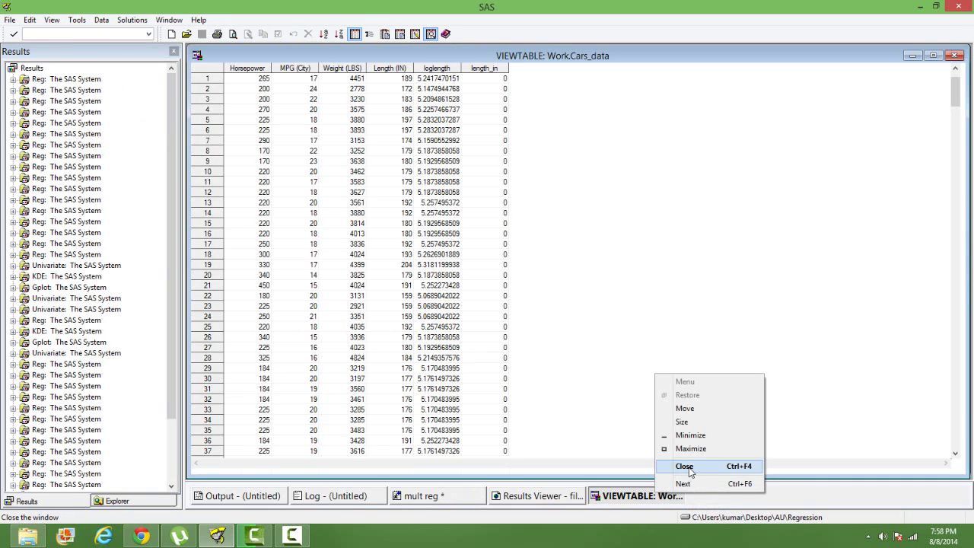
{"action": "left_click", "coordinate": [684, 466]}
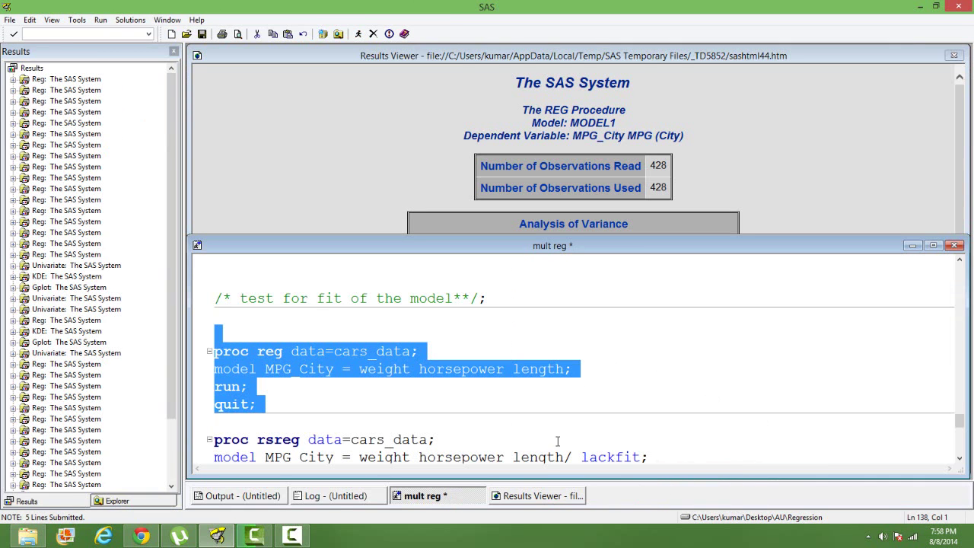
Step: Maximize the REG results, scroll to Parameter Estimates, then close the Results Viewer
{"action": "double_click", "coordinate": [636, 54]}
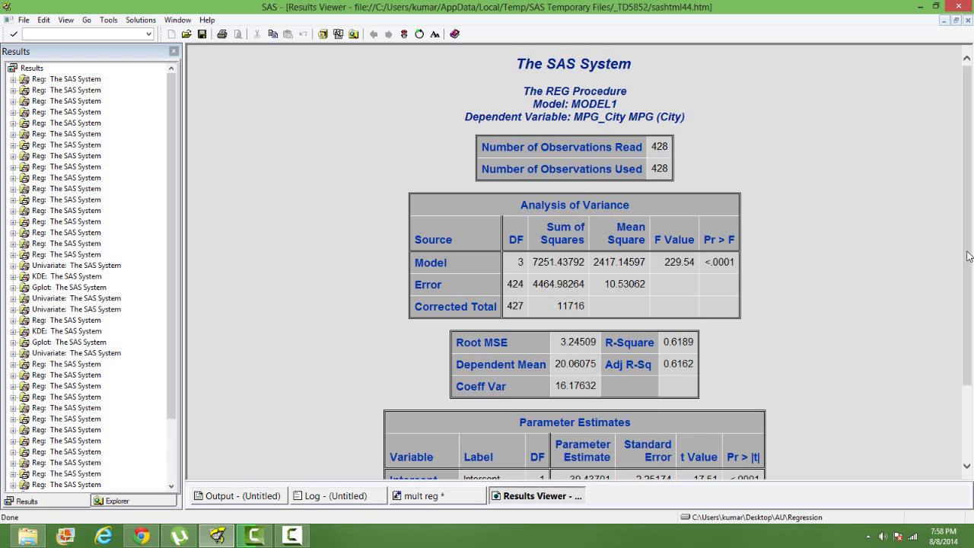
{"action": "left_click_drag", "start_coordinate": [969, 259], "coordinate": [968, 452]}
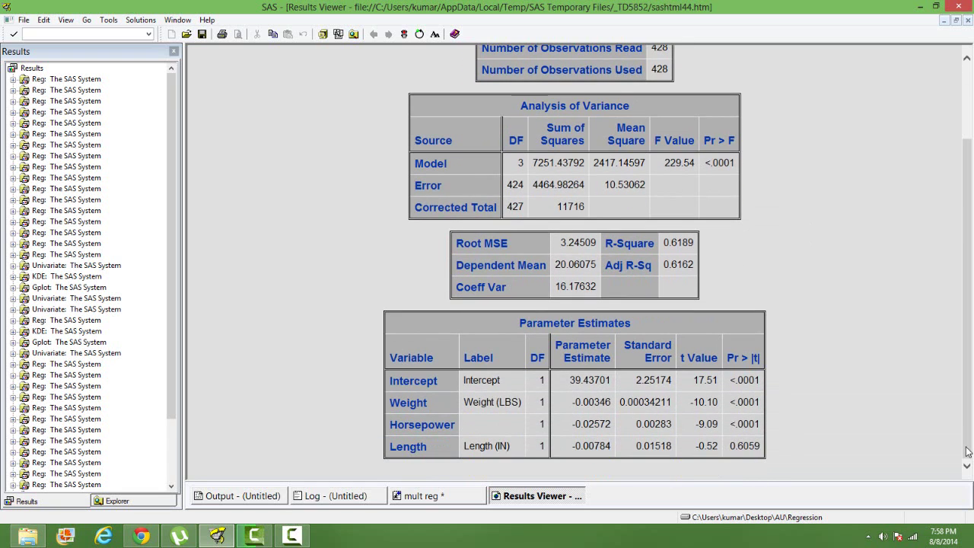
{"action": "right_click", "coordinate": [546, 496]}
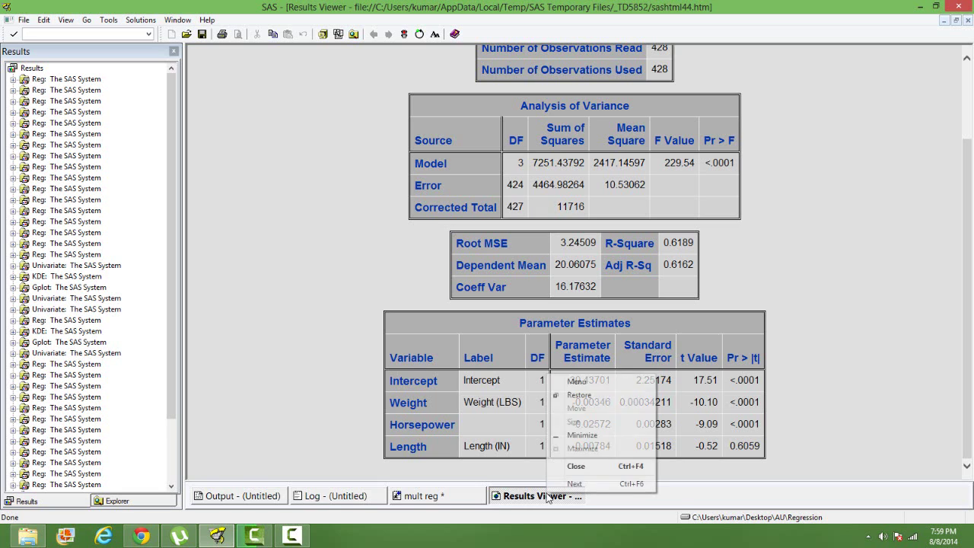
{"action": "left_click", "coordinate": [576, 466]}
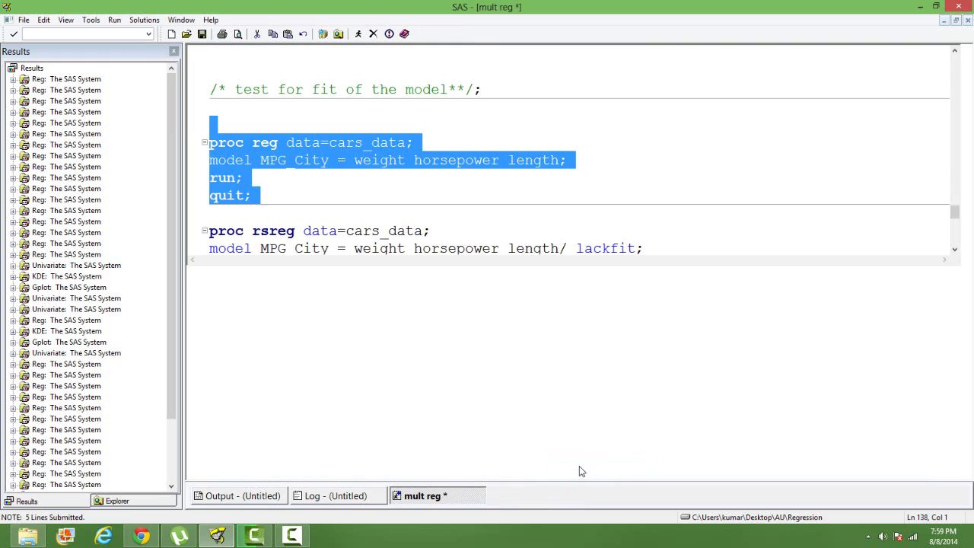
Step: Highlight lackfit in the RSREG model line, then select the block through quit;
{"action": "left_click", "coordinate": [359, 338]}
{"action": "left_click", "coordinate": [474, 357]}
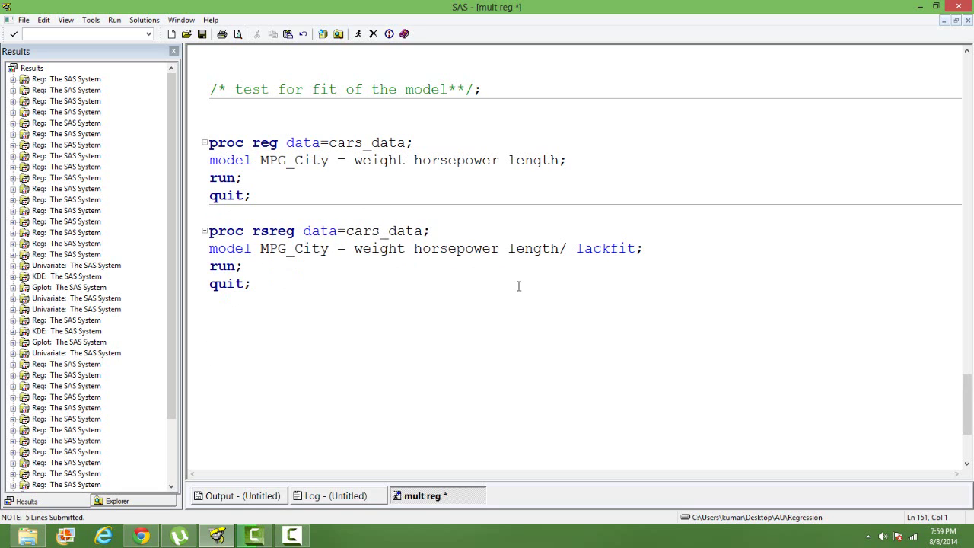
{"action": "left_click", "coordinate": [280, 158]}
{"action": "left_click", "coordinate": [600, 352]}
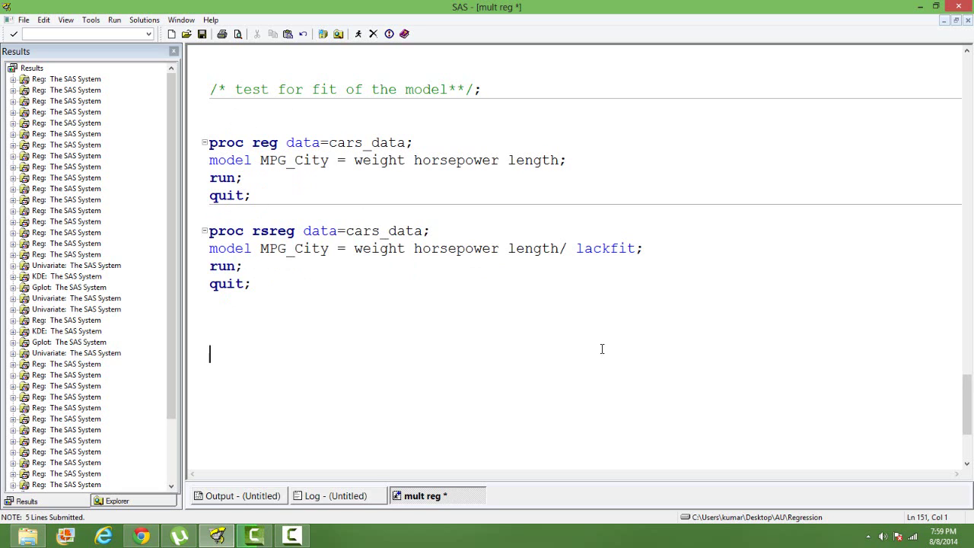
{"action": "double_click", "coordinate": [580, 248]}
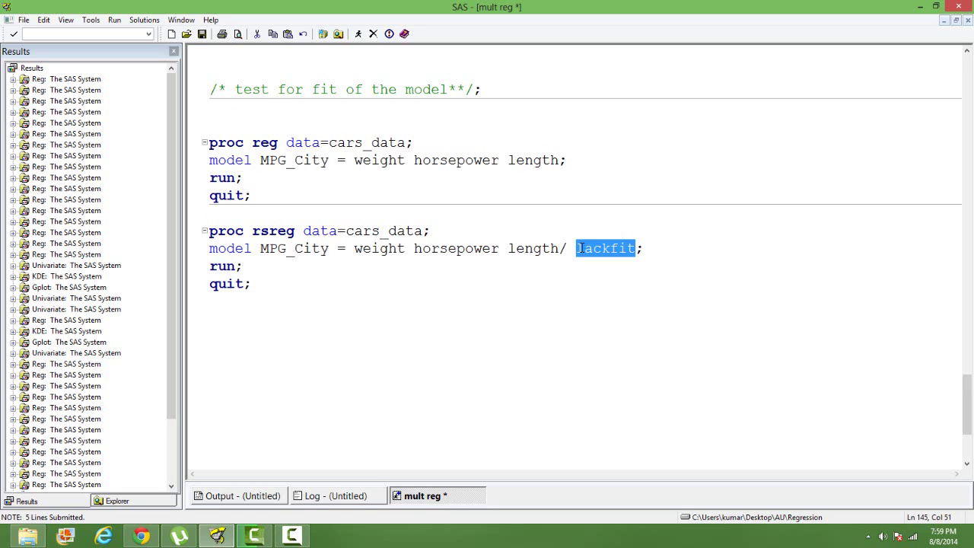
{"action": "left_click", "coordinate": [633, 337]}
{"action": "left_click", "coordinate": [285, 305]}
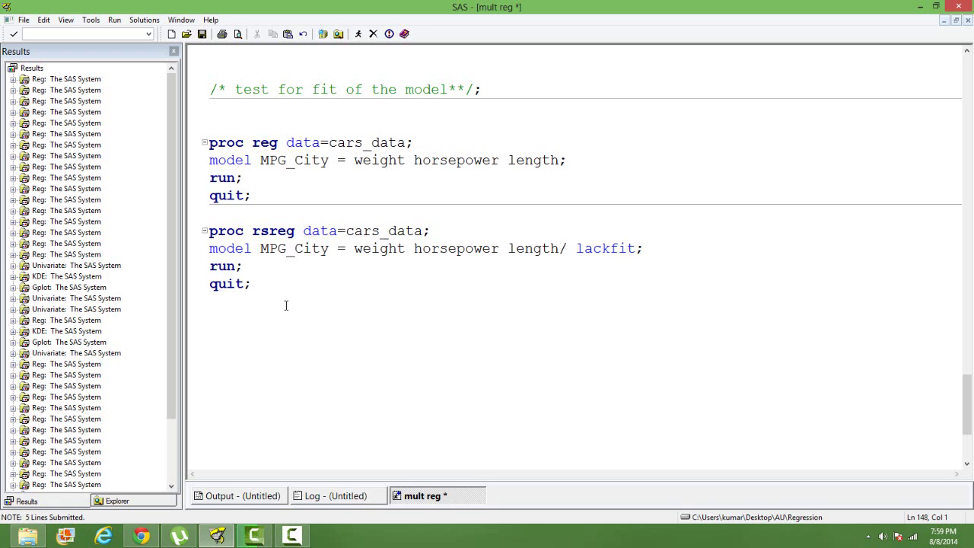
{"action": "left_click", "coordinate": [211, 213], "text": "shift"}
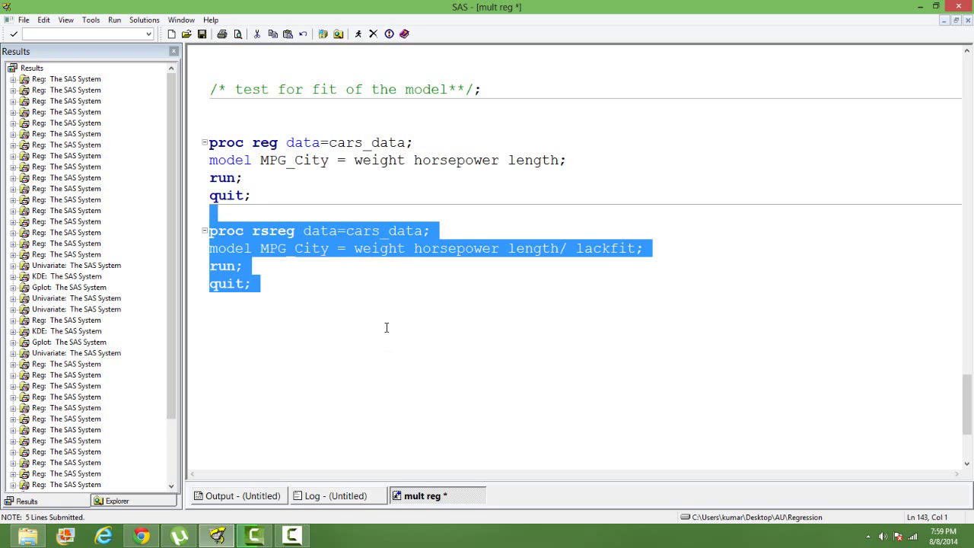
Step: Run PROC RSREG and highlight the Lack of Fit row (F 188.68, Pr > F <.0001)
{"action": "left_click", "coordinate": [362, 38]}
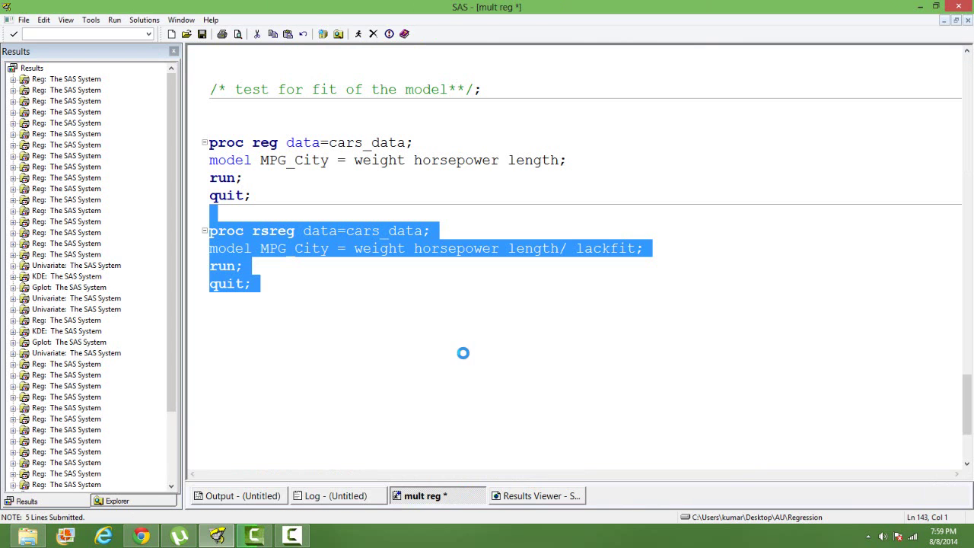
{"action": "left_click", "coordinate": [535, 495]}
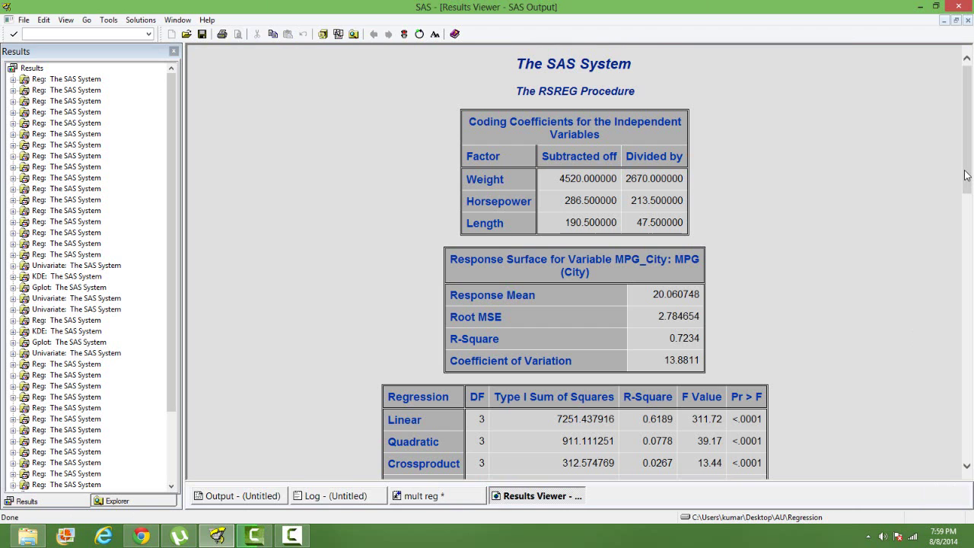
{"action": "scroll", "coordinate": [964, 209], "scroll_direction": "down", "scroll_amount": 5}
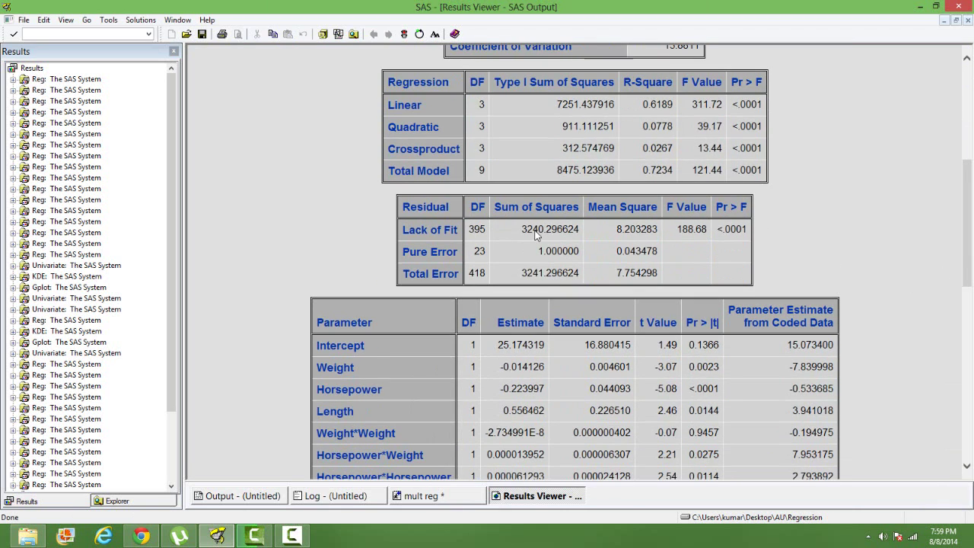
{"action": "triple_click", "coordinate": [424, 234]}
{"action": "left_click_drag", "start_coordinate": [423, 234], "coordinate": [427, 236]}
{"action": "triple_click", "coordinate": [438, 235]}
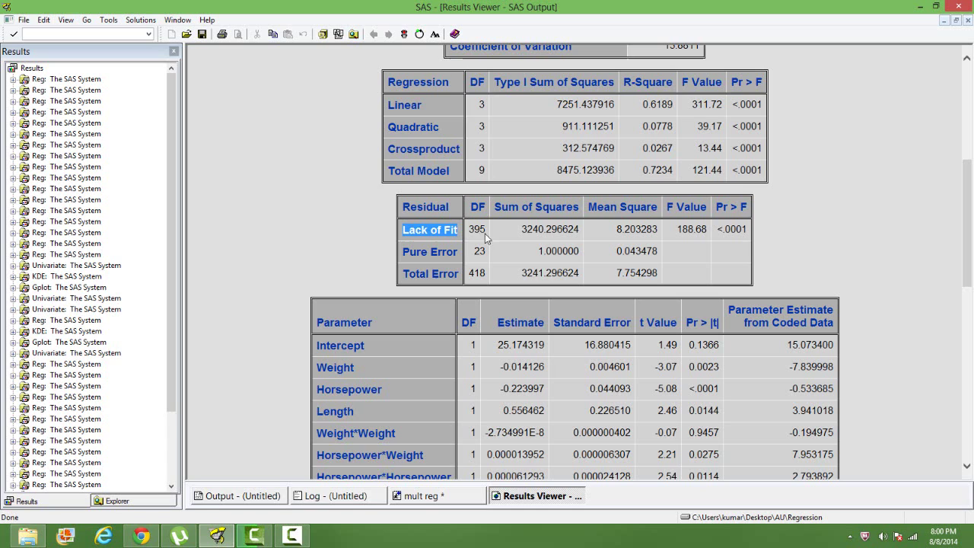
{"action": "left_click", "coordinate": [811, 264]}
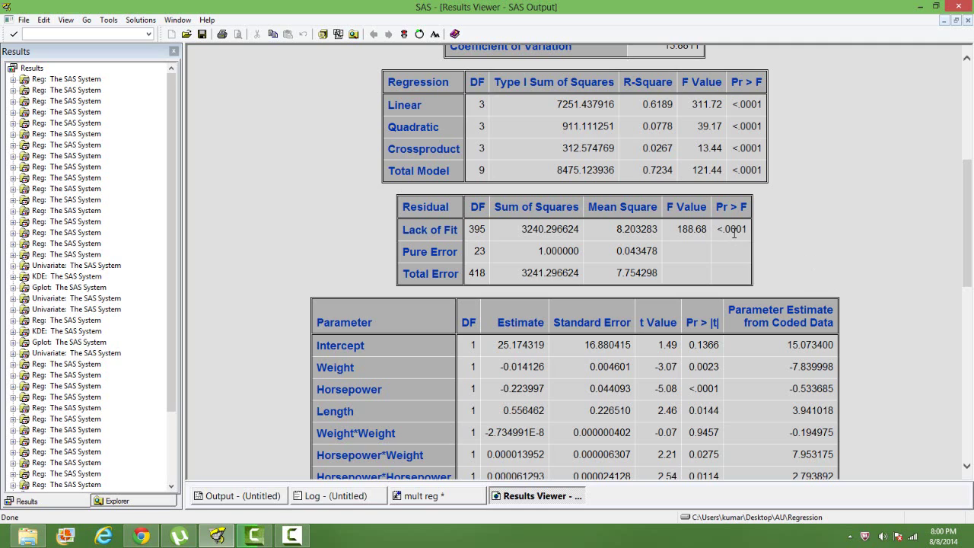
{"action": "left_click_drag", "start_coordinate": [718, 229], "coordinate": [735, 239]}
{"action": "left_click", "coordinate": [591, 230]}
Step: Close the RSREG Results Viewer and clear the selection in the mult reg editor
{"action": "right_click", "coordinate": [543, 504]}
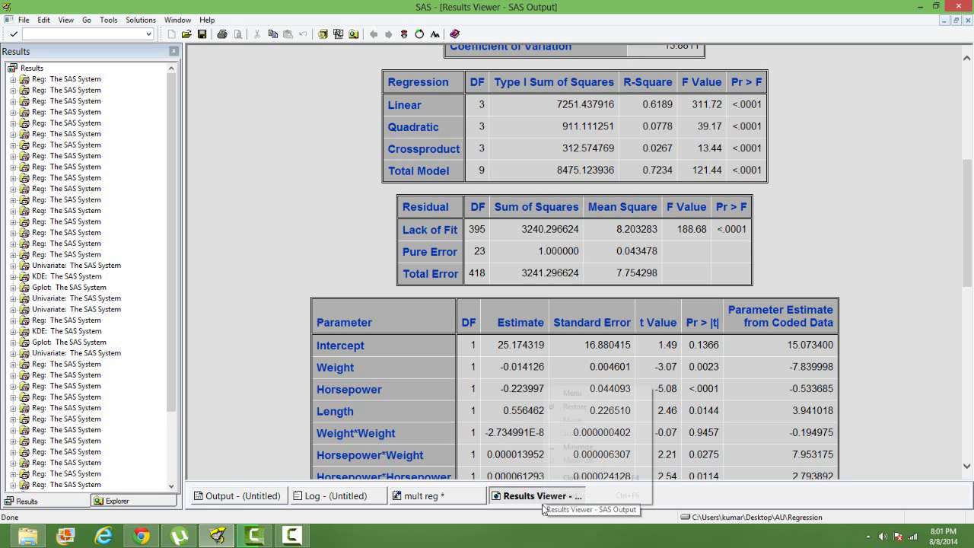
{"action": "left_click", "coordinate": [574, 477]}
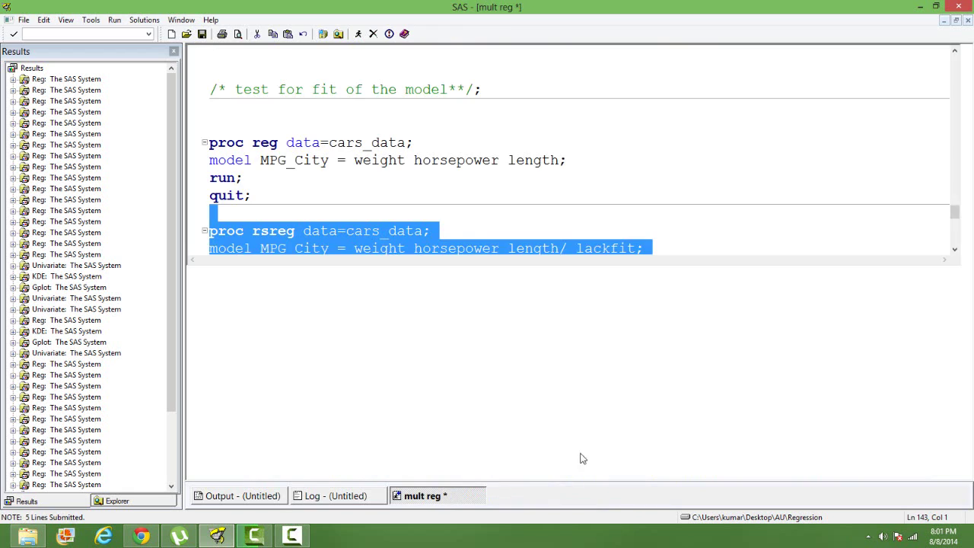
{"action": "left_click", "coordinate": [530, 317]}
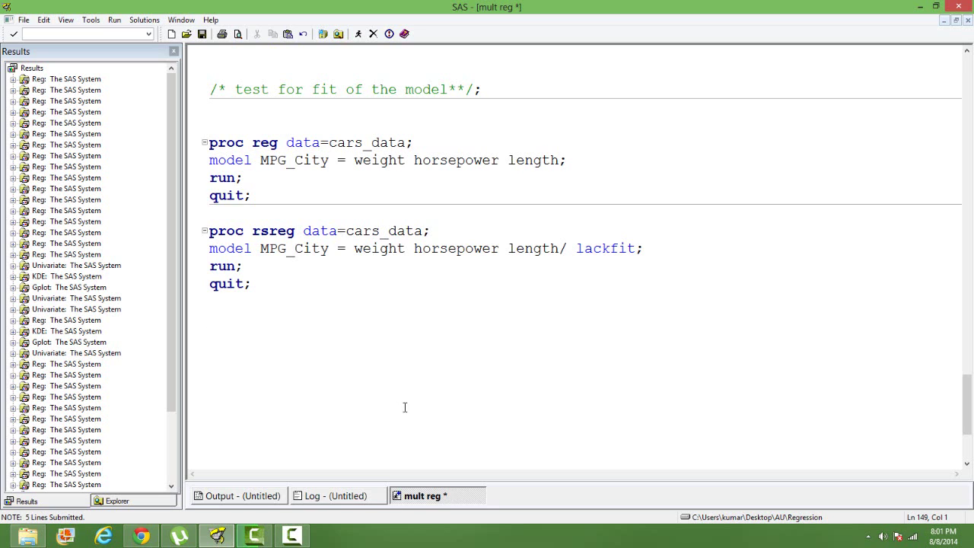
{"action": "left_click", "coordinate": [294, 536]}
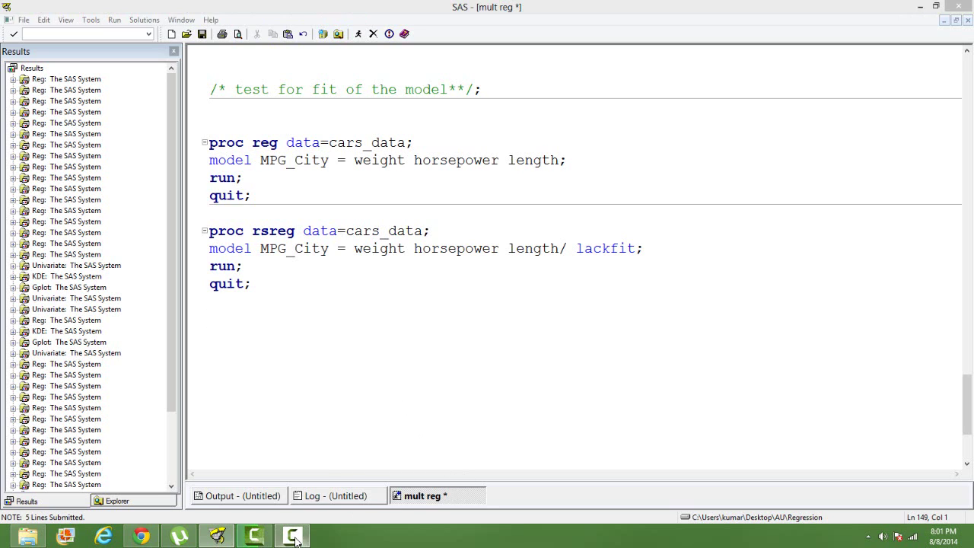